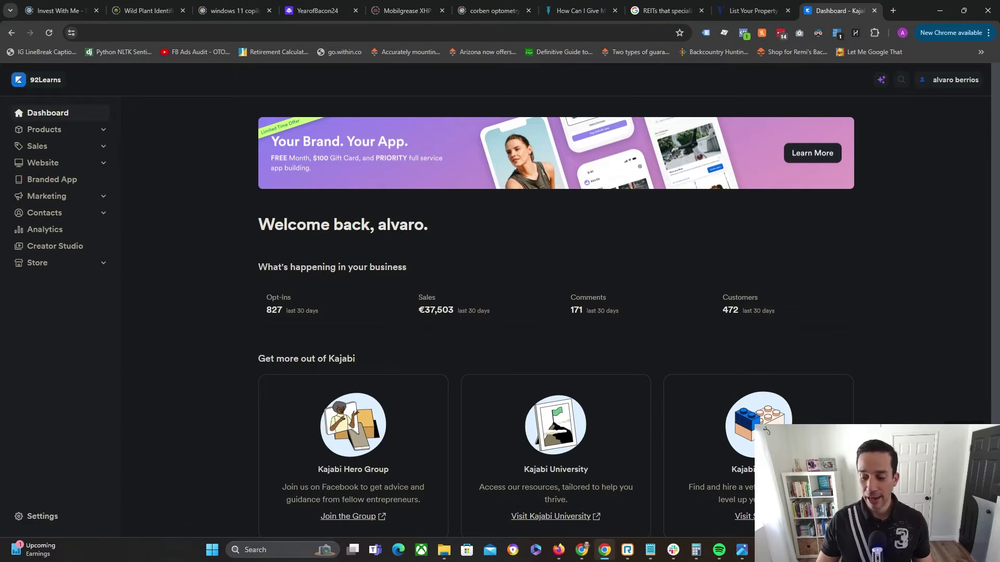
Step: Go to All tools > Events Manager and open the pixel's Settings tab
left_click(582, 550)
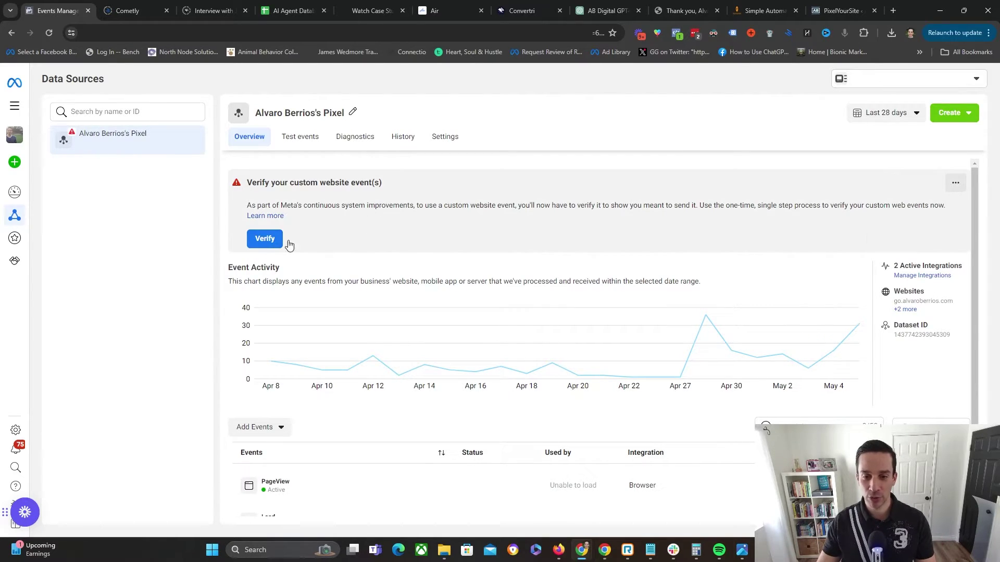
left_click(15, 106)
left_click(124, 155)
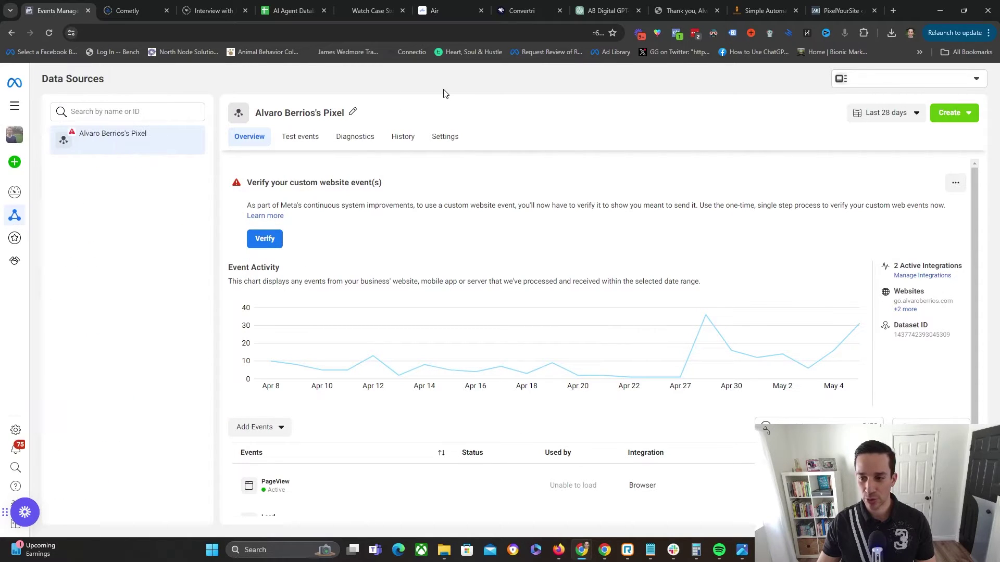
left_click(438, 146)
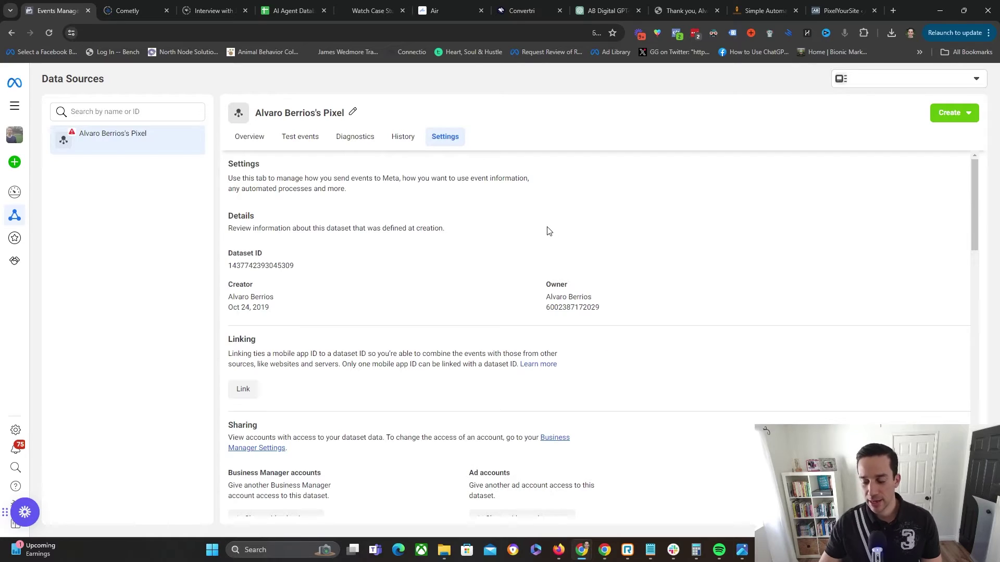
Step: Generate a Conversions API access token under 'Set up direct integration', then return to Kajabi
scroll(519, 226, "down", 15)
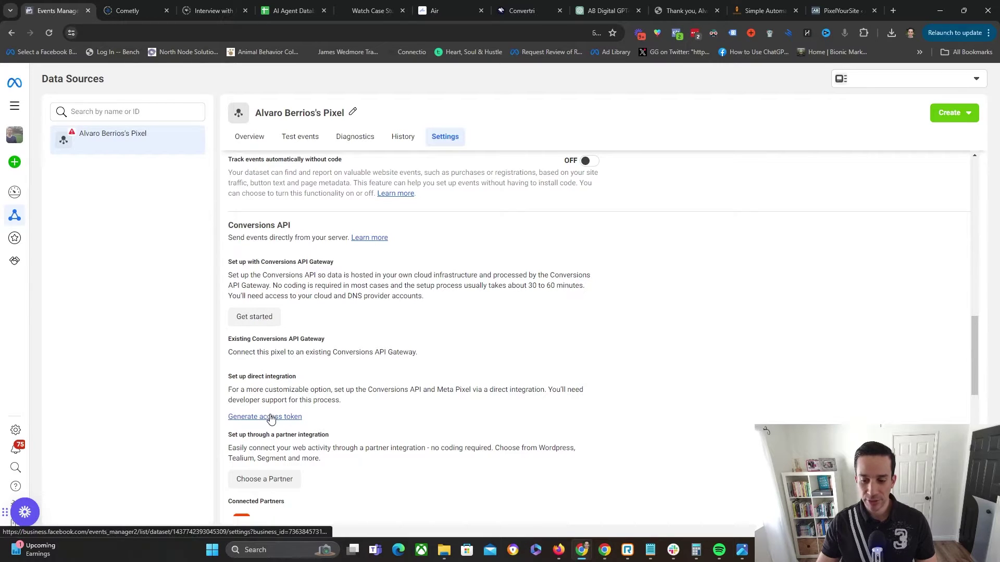
left_click_drag(240, 389, 489, 392)
left_click(501, 402)
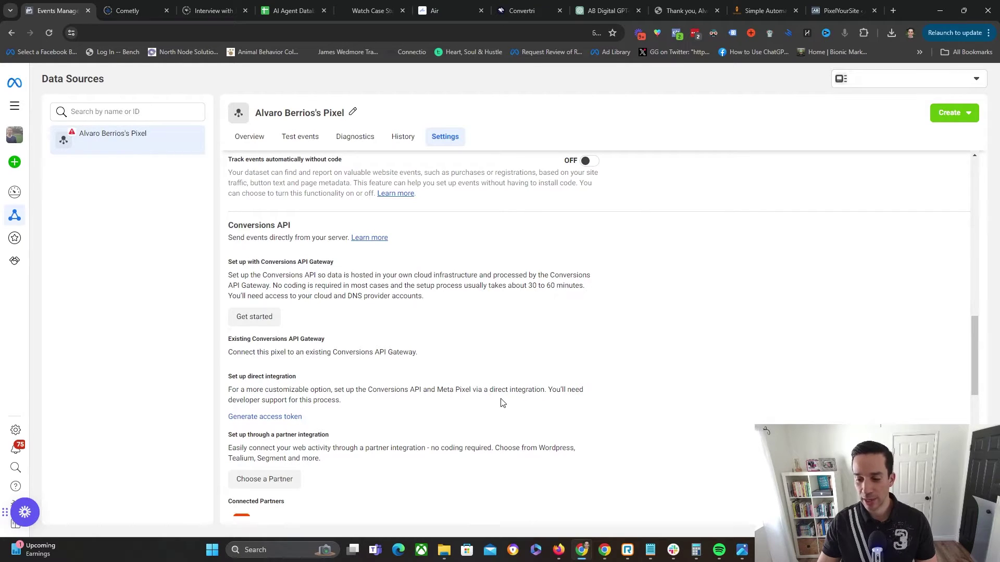
left_click(263, 416)
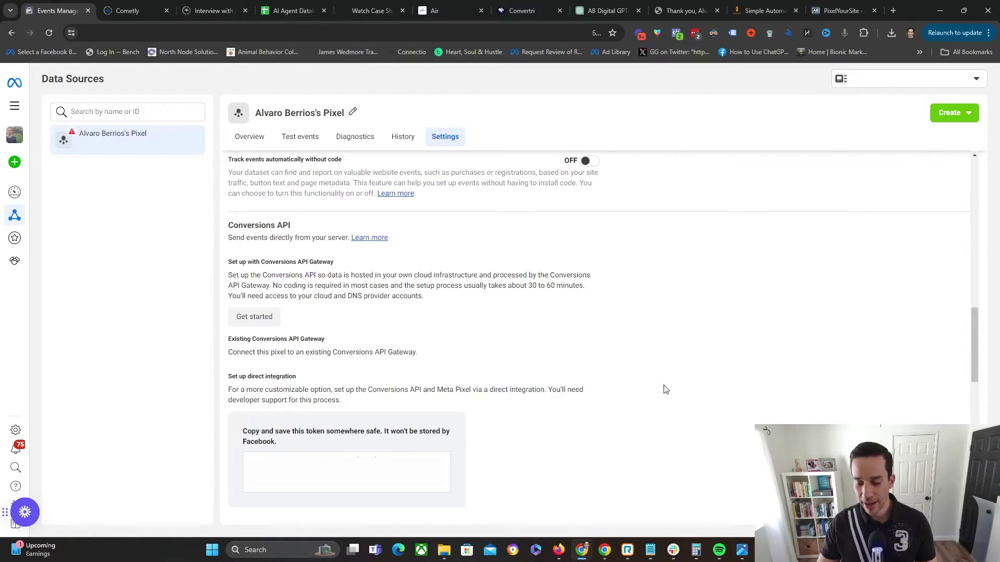
scroll(656, 379, "down", 1)
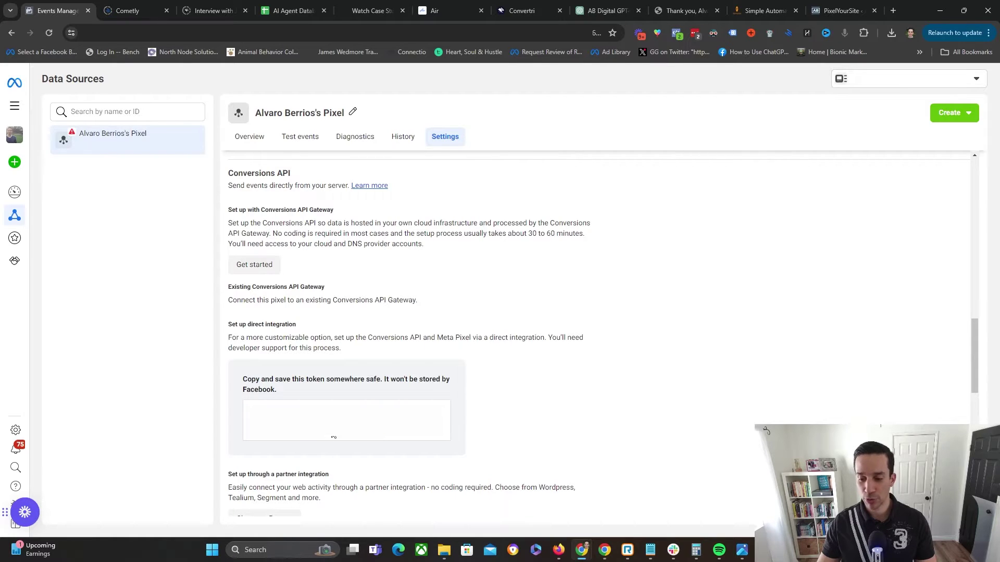
left_click(604, 550)
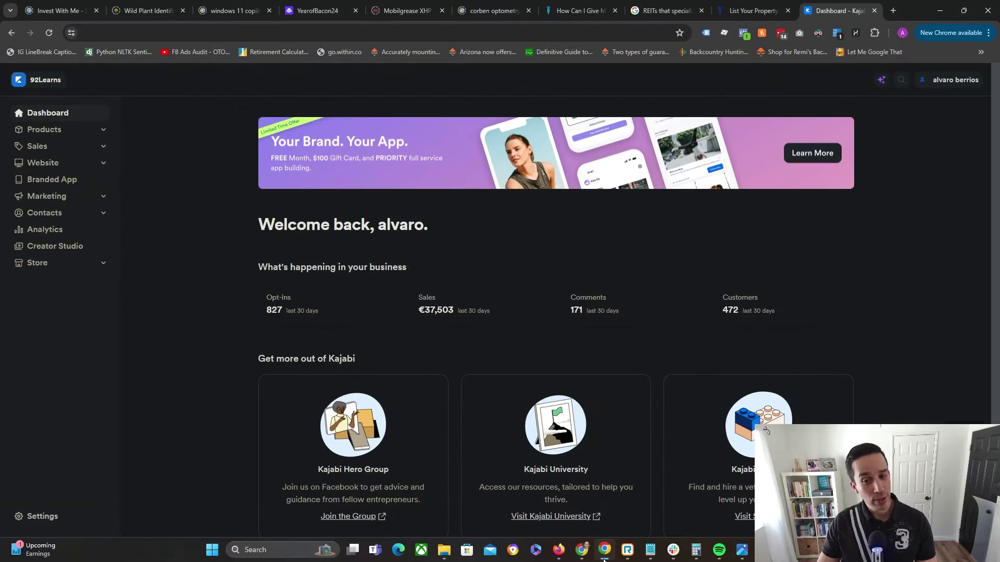
Step: Open Kajabi's Settings > Integrations & Webhooks and scroll to the Facebook Pixel section
left_click(44, 517)
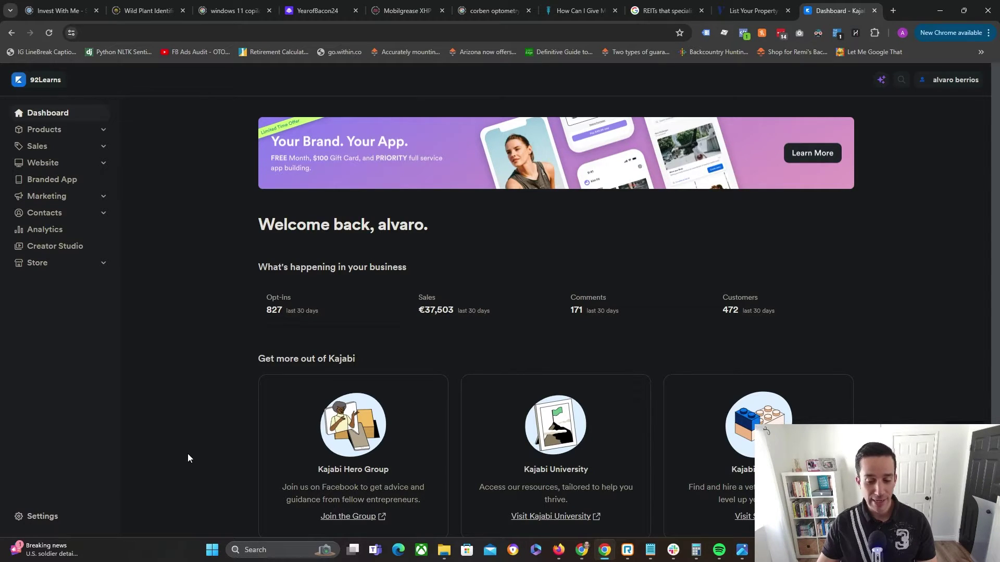
left_click(53, 518)
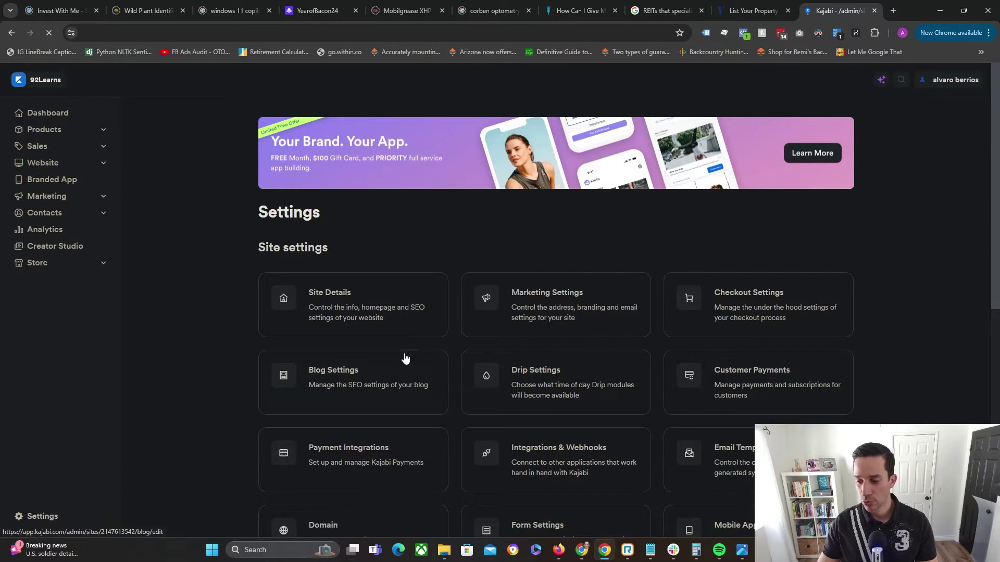
left_click(582, 456)
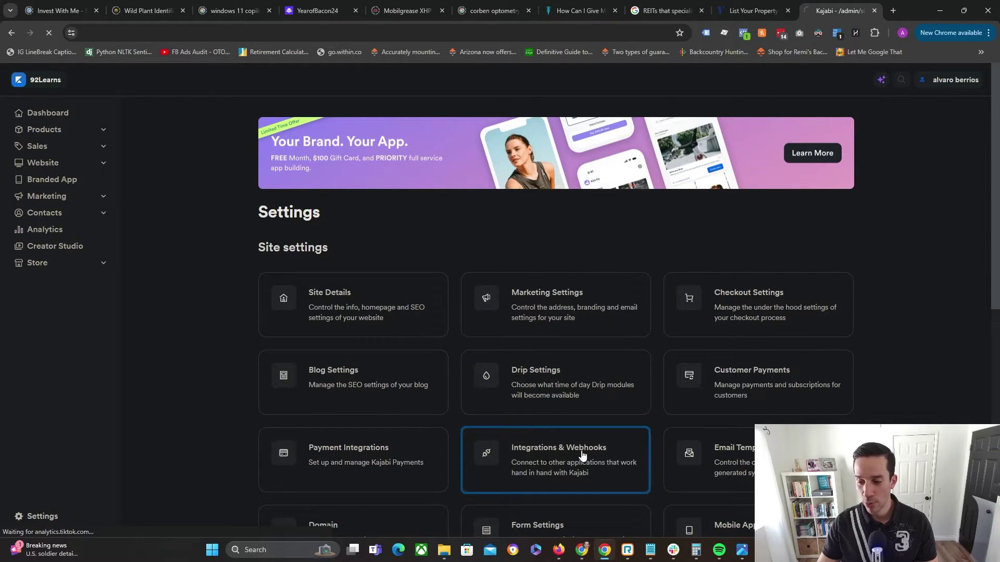
scroll(857, 292, "down", 15)
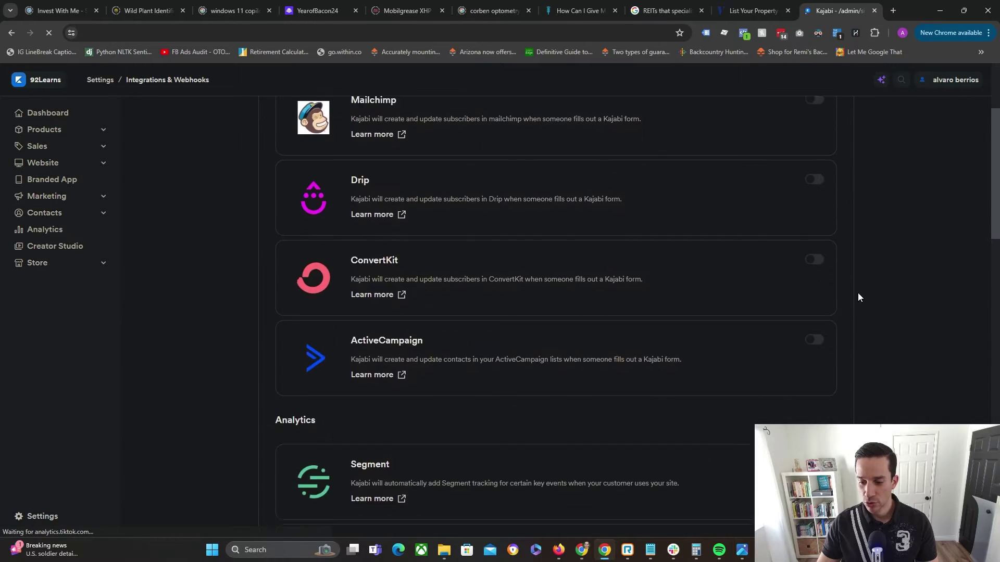
scroll(853, 300, "down", 1)
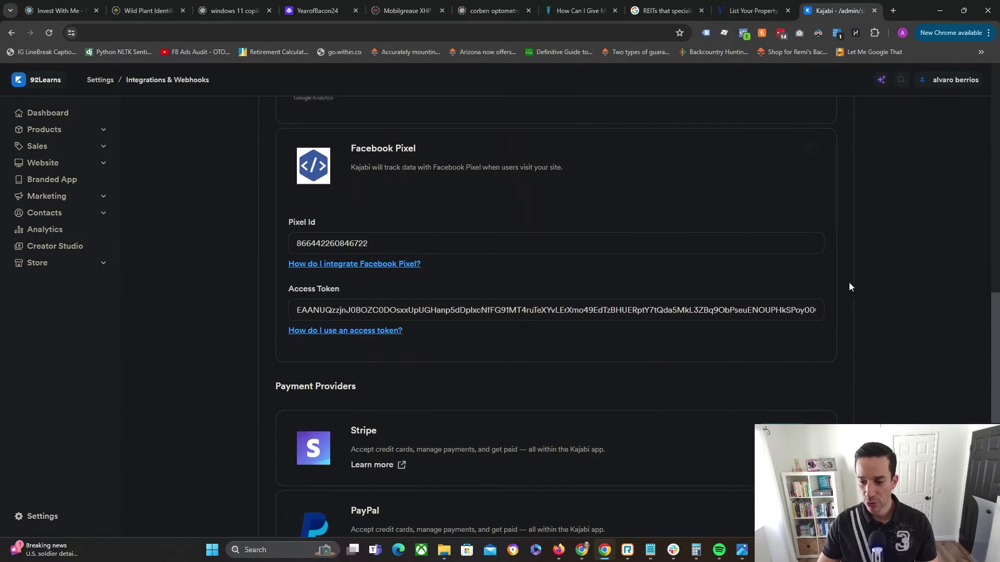
Step: Select the Facebook Pixel access token, review the page, then switch to Simple Automations
triple_click(319, 319)
scroll(253, 327, "down", 2)
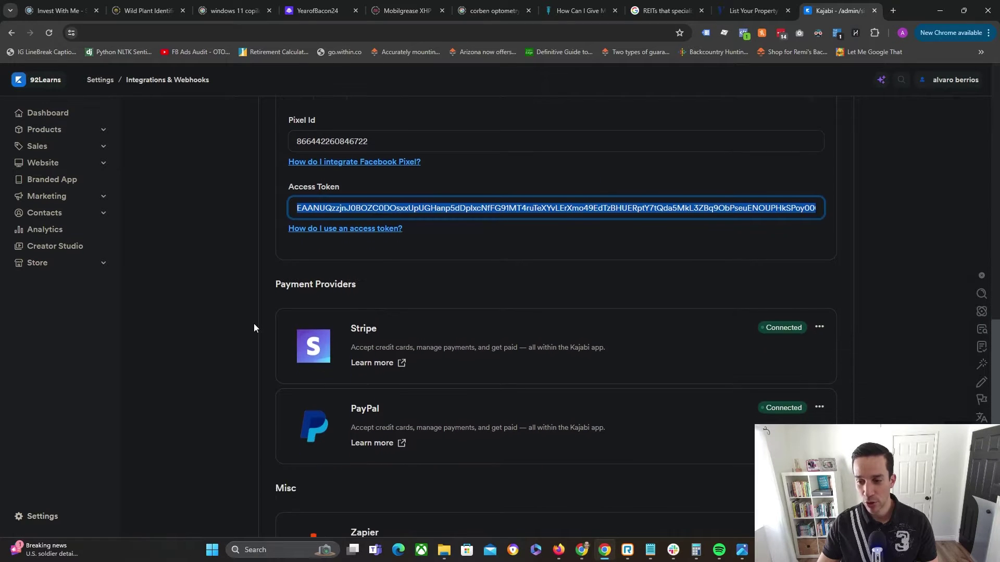
scroll(250, 325, "down", 1)
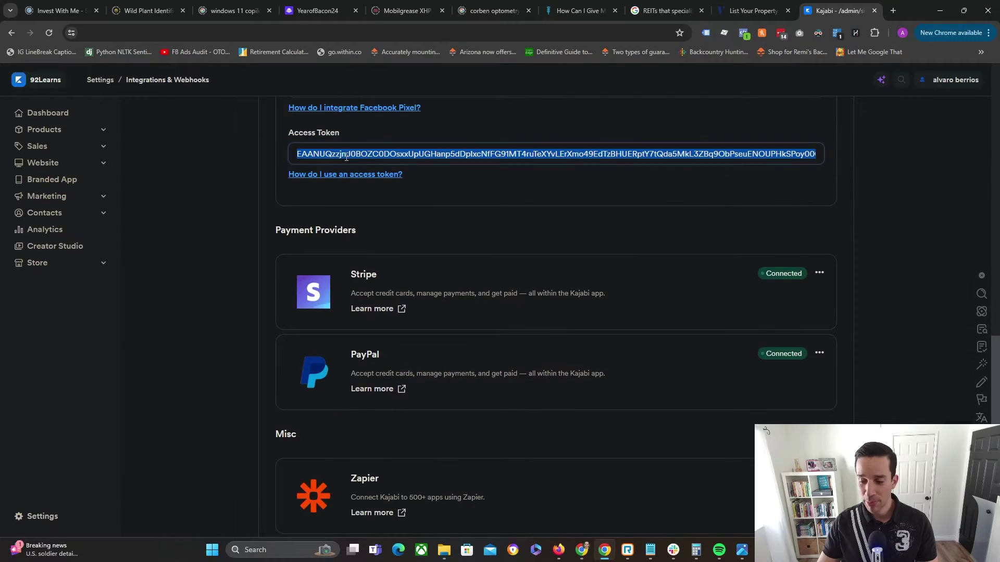
scroll(861, 384, "down", 5)
scroll(803, 357, "up", 3)
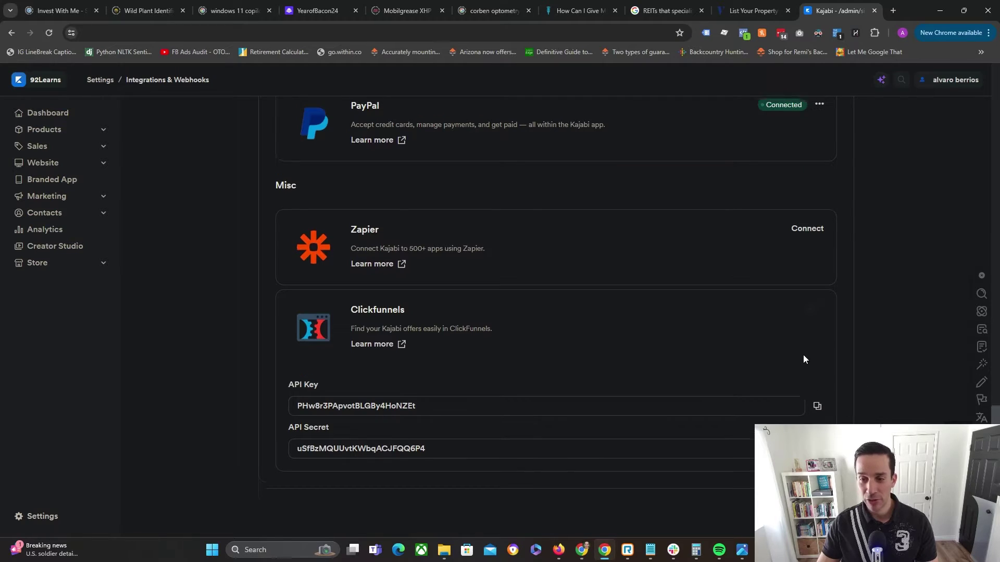
key("alt+Tab")
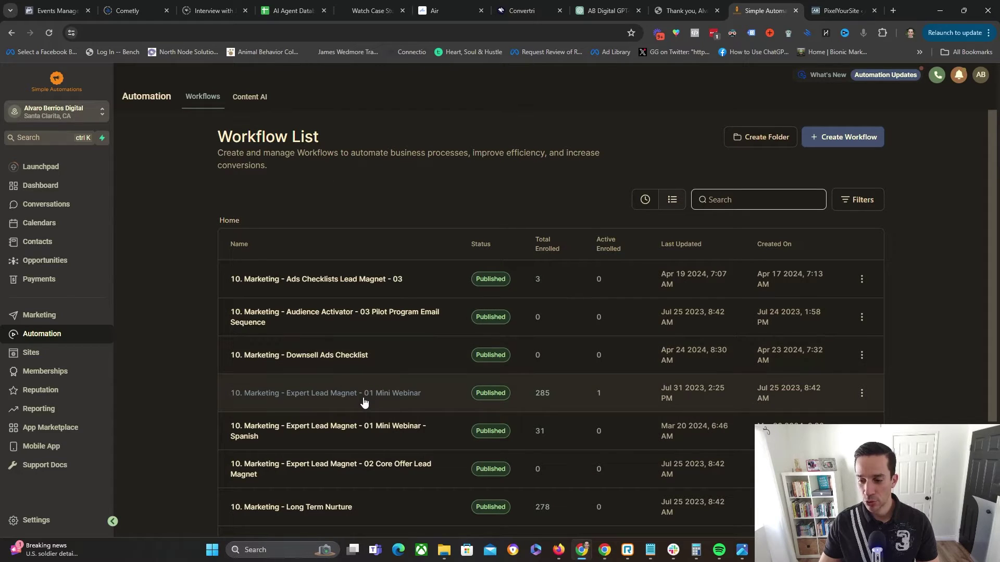
Step: Open the '10. Marketing - Ads Checklists Lead Magnet - 03' row from the Workflow List
left_click(328, 282)
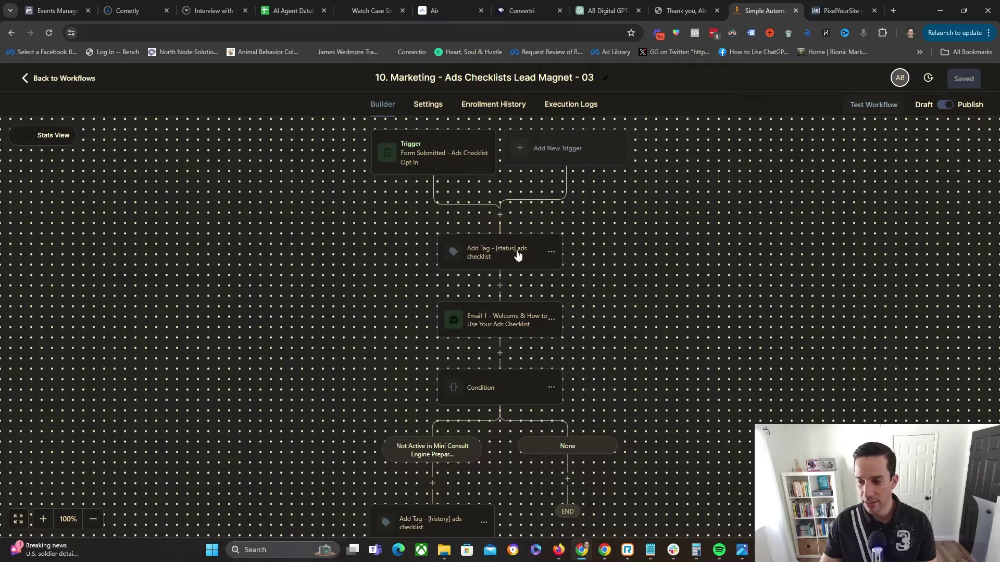
Step: Insert a Facebook - Conversion API action after the trigger and look up the access token
left_click(499, 216)
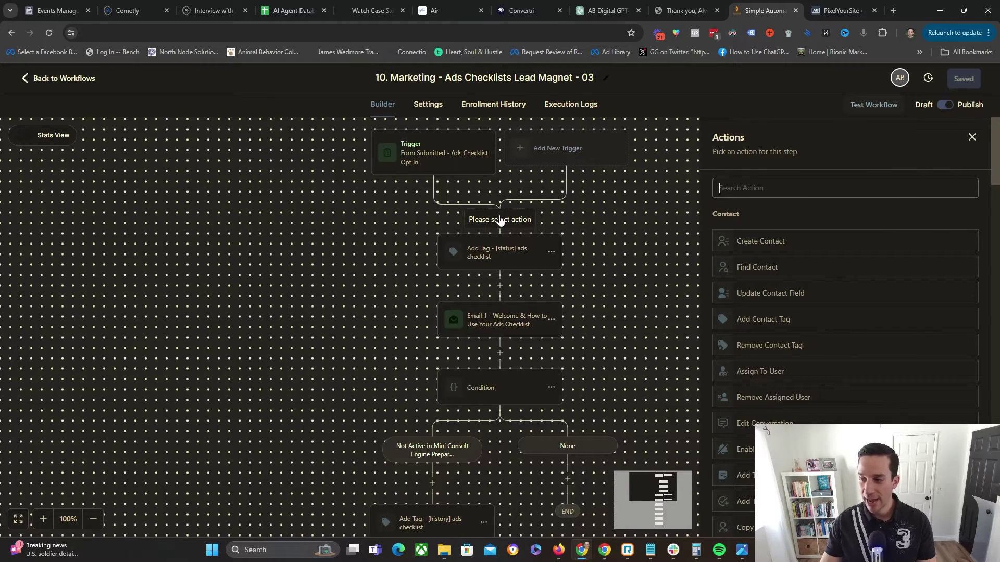
type("convers")
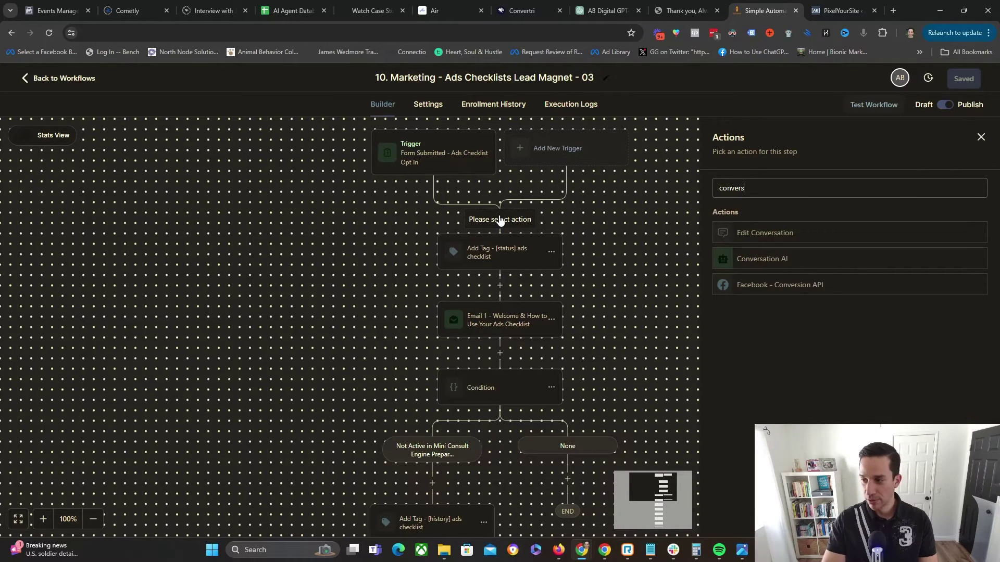
left_click(791, 286)
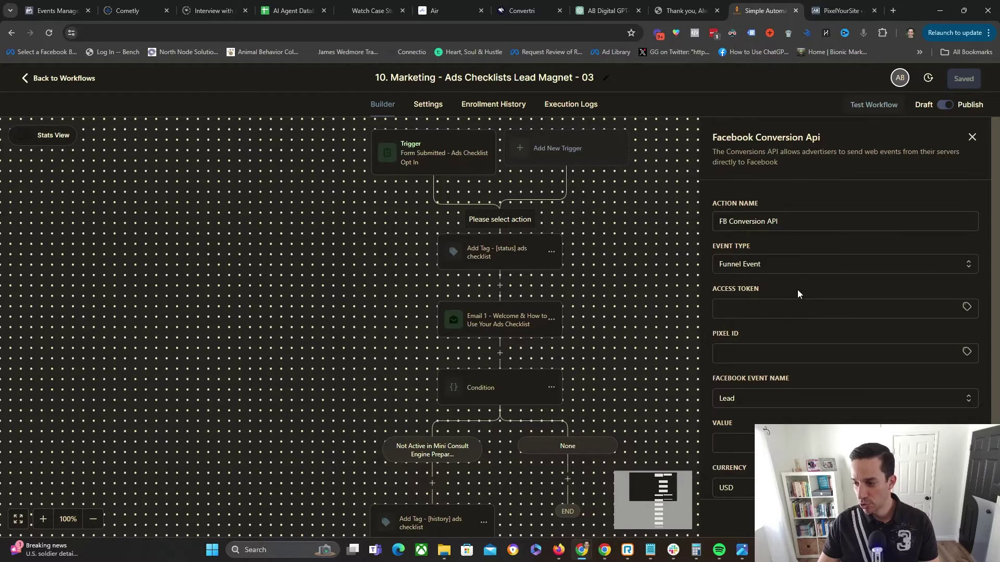
left_click(789, 315)
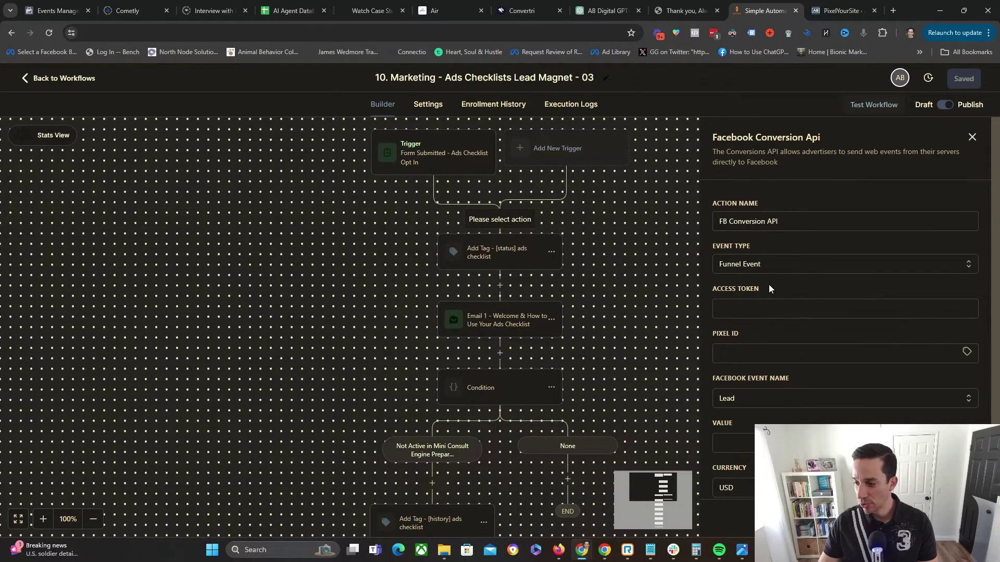
left_click(610, 555)
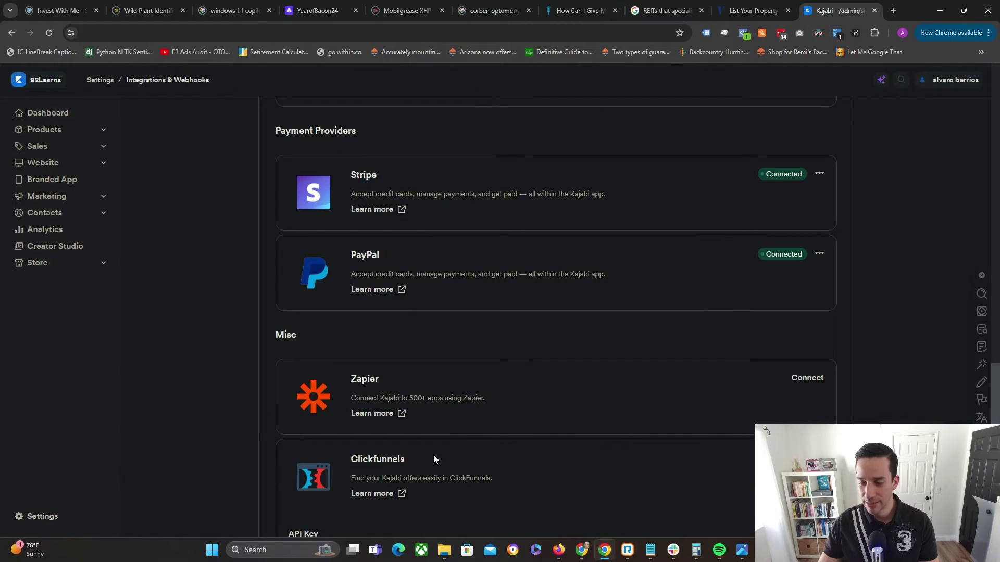
key("alt+Tab")
left_click(57, 10)
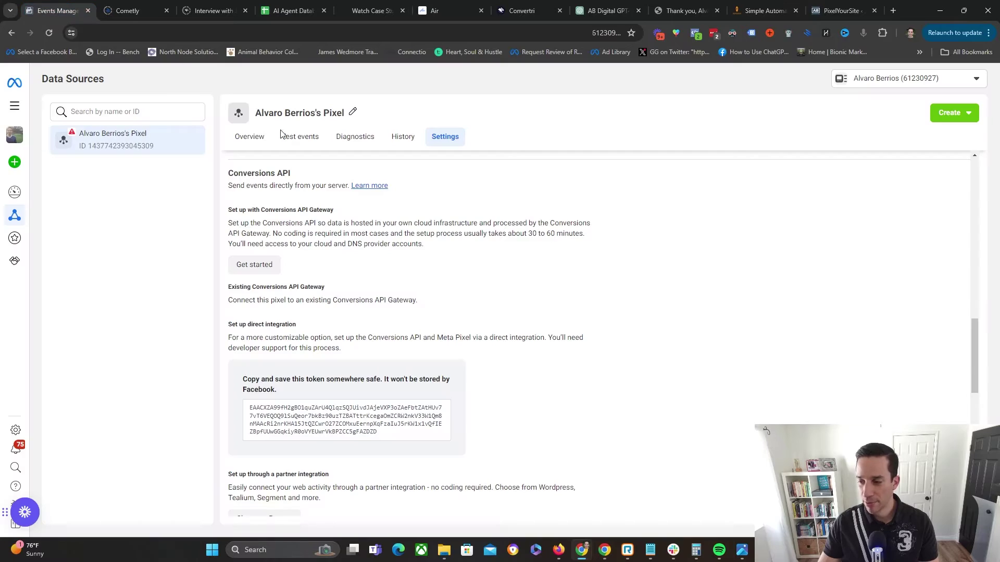
left_click(764, 11)
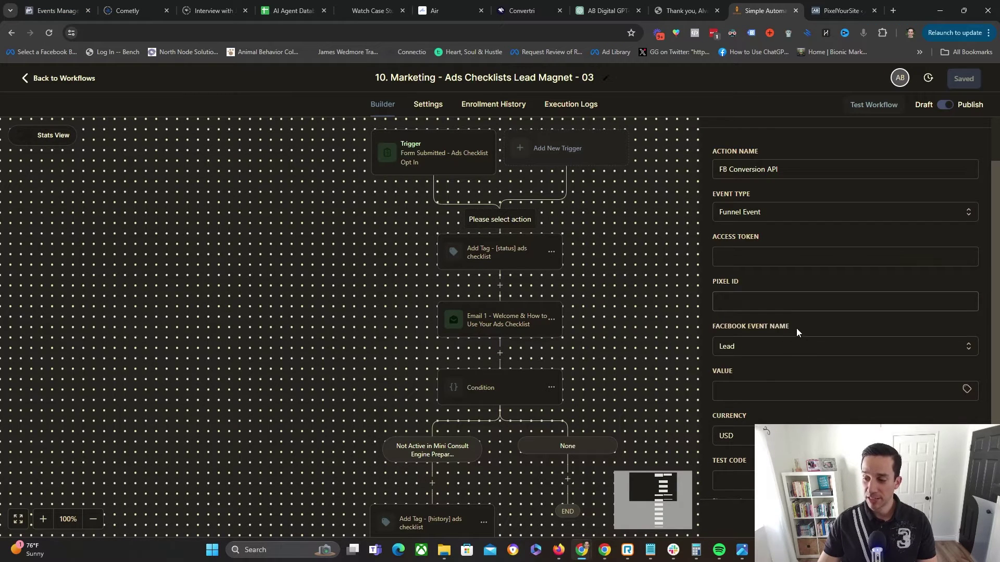
Step: Keep 'Lead' as the Facebook Event Name and add the conversion step to the workflow
scroll(788, 326, "down", 1)
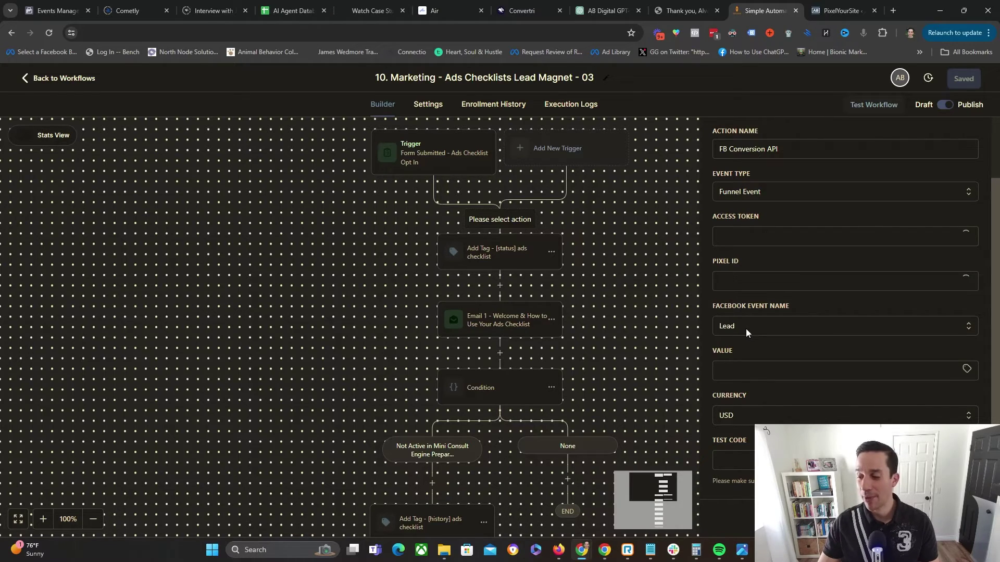
left_click(746, 329)
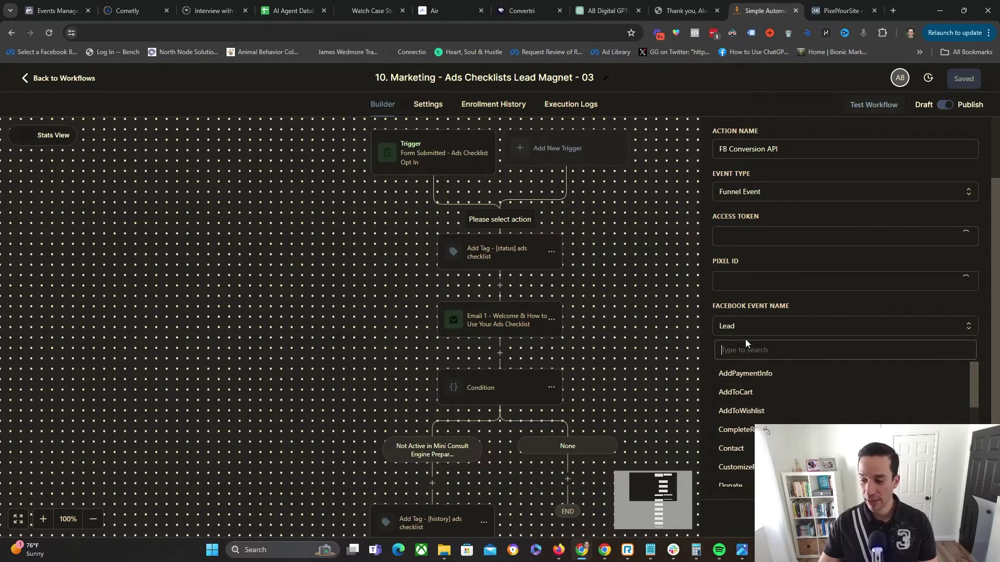
left_click(817, 293)
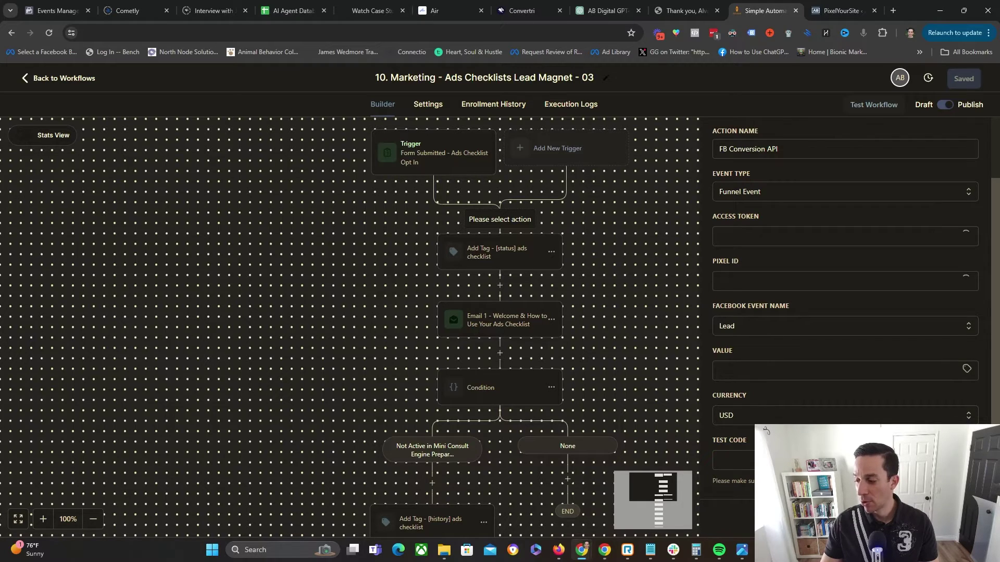
left_click(953, 518)
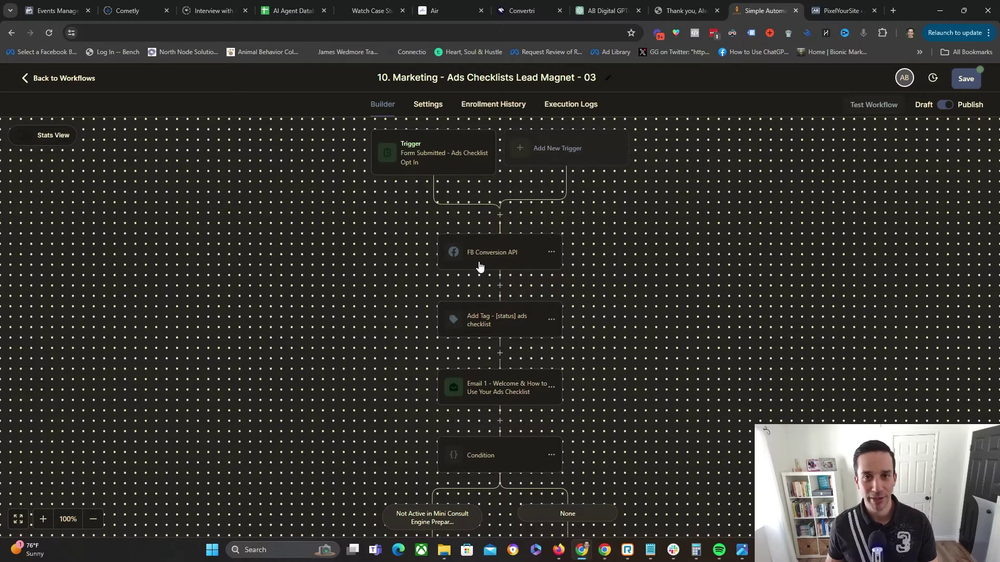
key("ctrl+Tab")
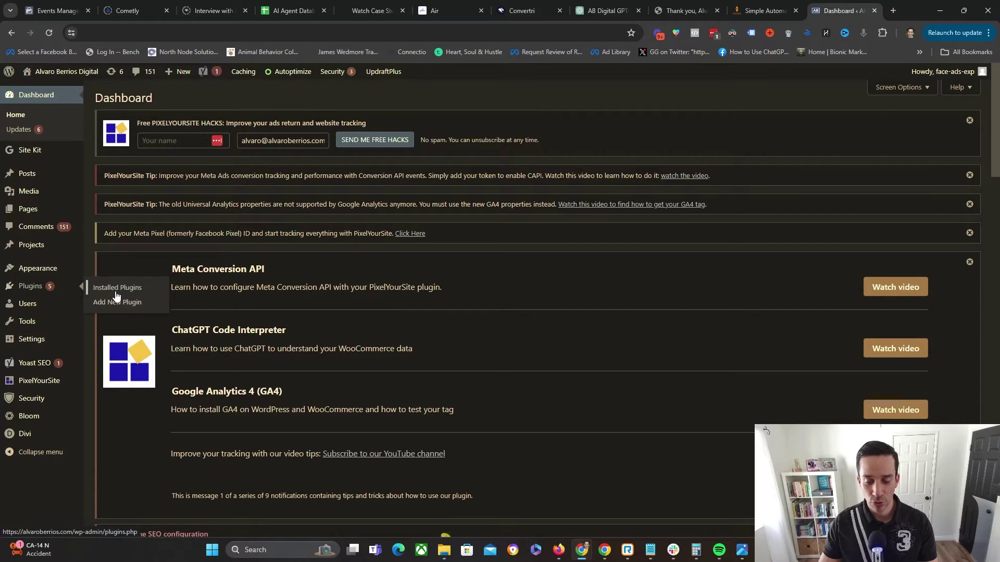
Step: Search Add New Plugin for 'pixel' to confirm PixelYourSite is active
left_click(39, 292)
scroll(420, 279, "down", 7)
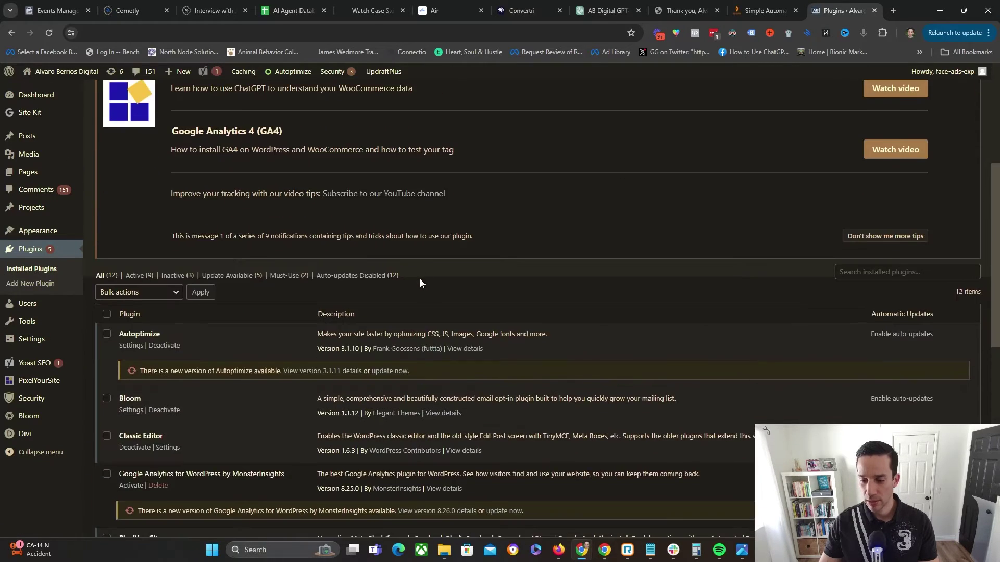
left_click(32, 283)
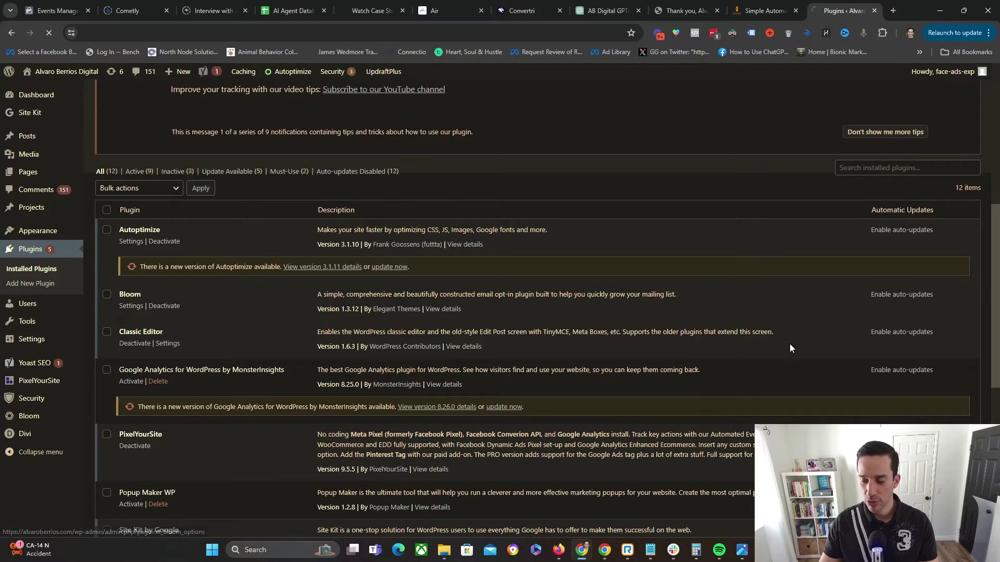
left_click(902, 171)
type("pixel")
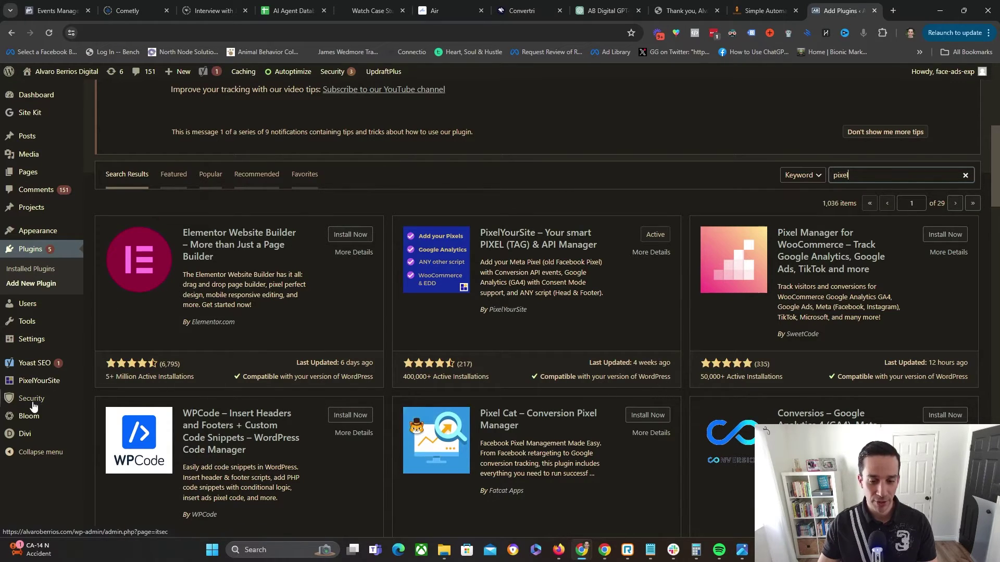
Step: Open the PixelYourSite Dashboard from the WordPress sidebar
mouse_move(39, 382)
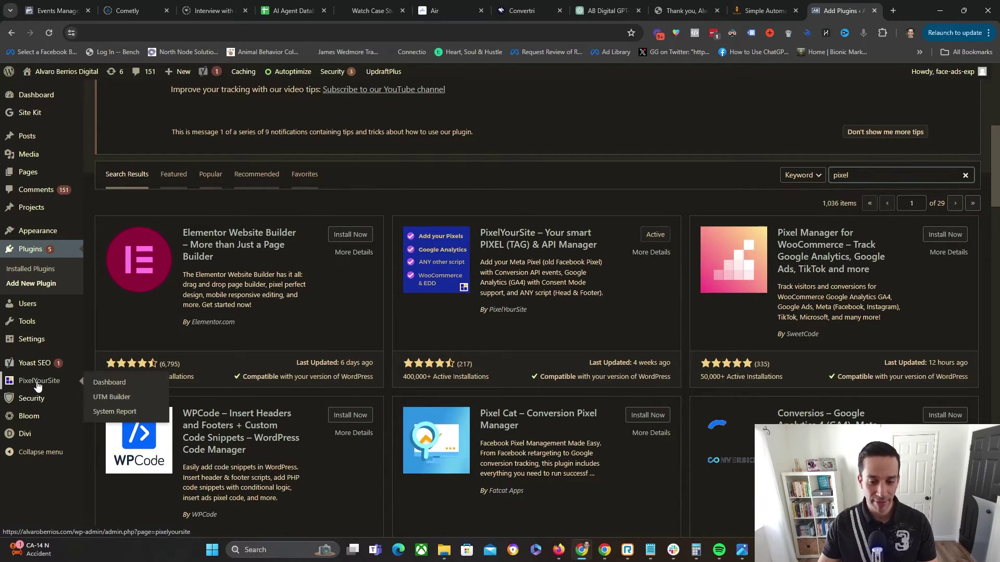
left_click(104, 384)
scroll(370, 264, "down", 4)
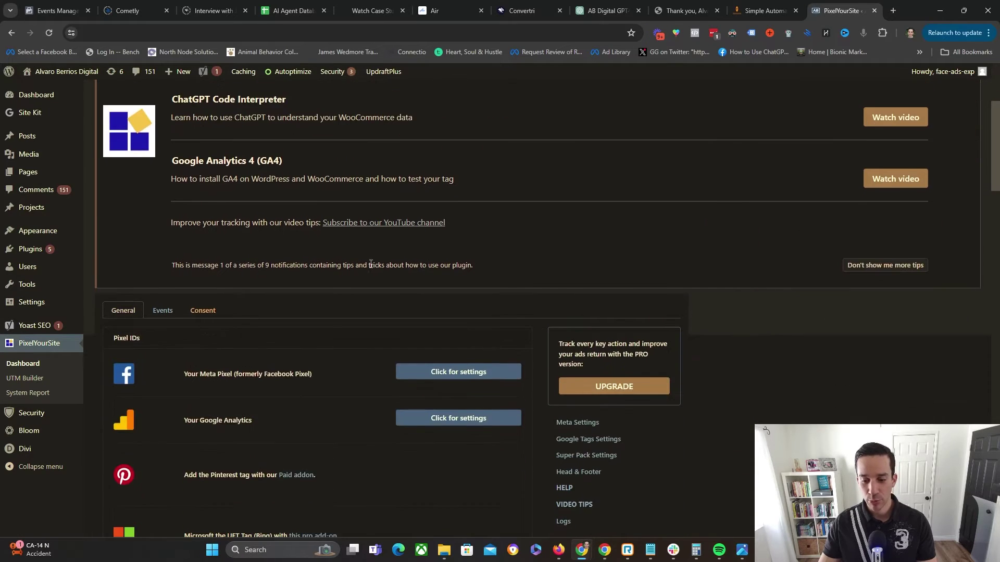
Step: Paste the Events Manager token into the Meta Pixel's Conversion API field and save the settings
scroll(371, 264, "down", 4)
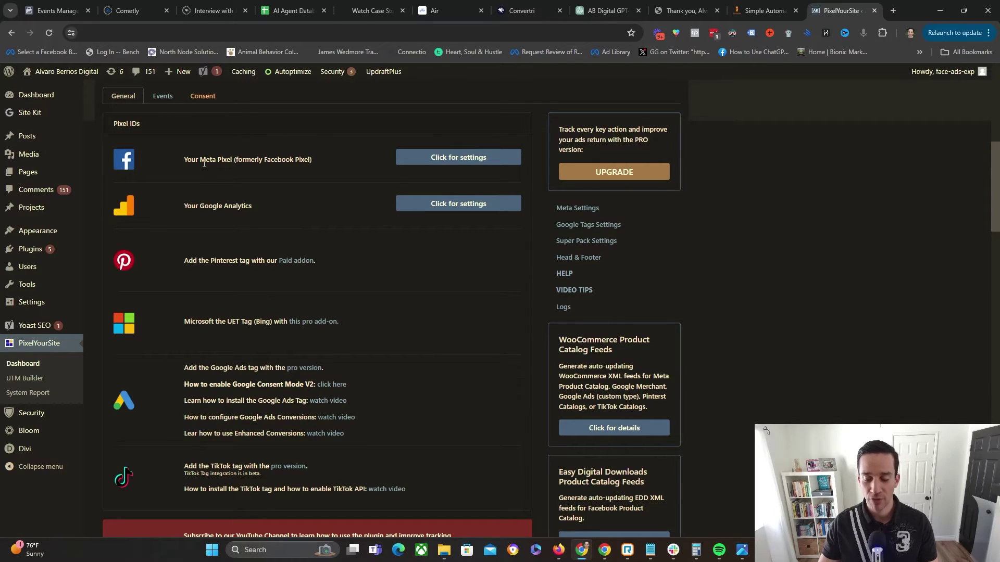
left_click(441, 157)
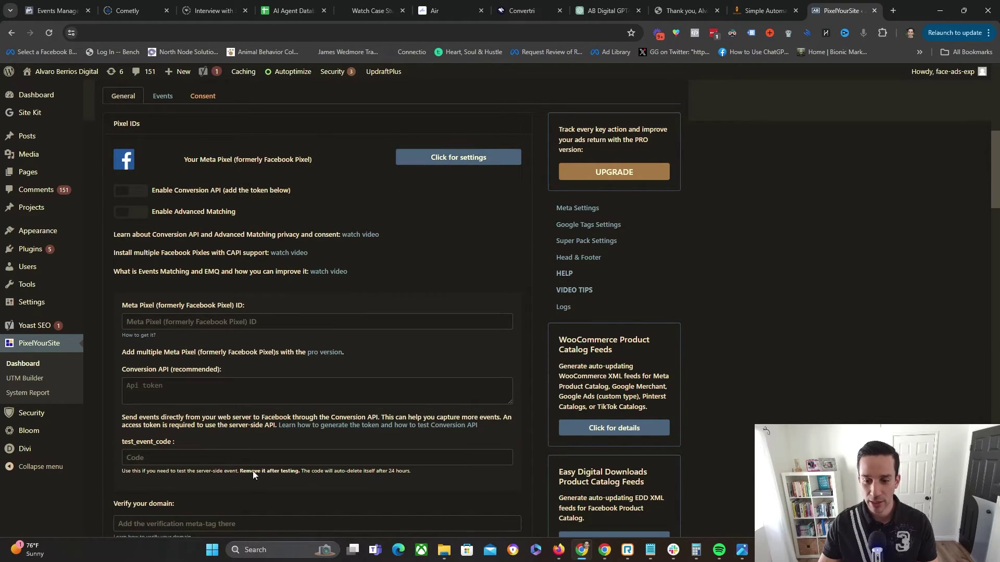
left_click(168, 392)
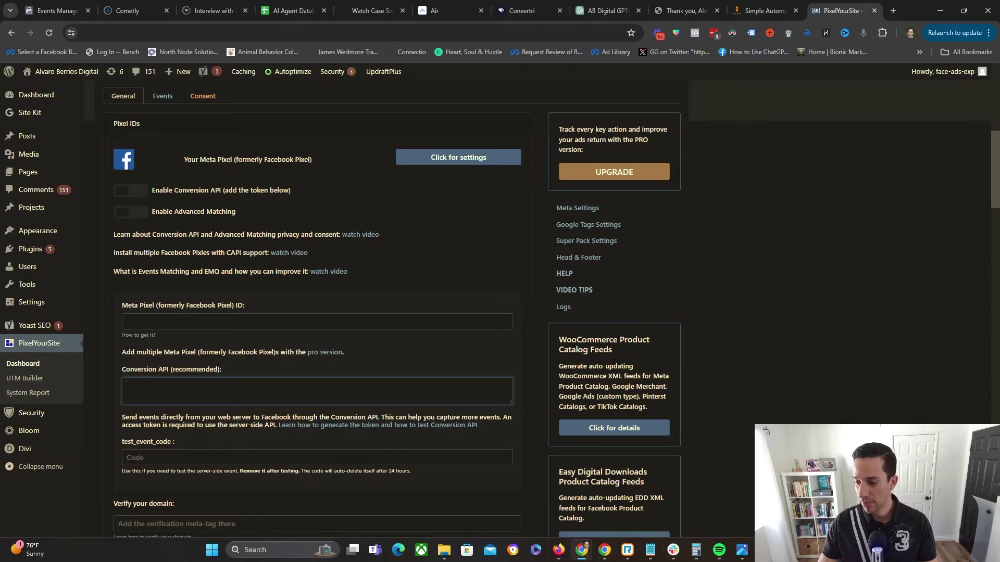
left_click(56, 10)
left_click(445, 136)
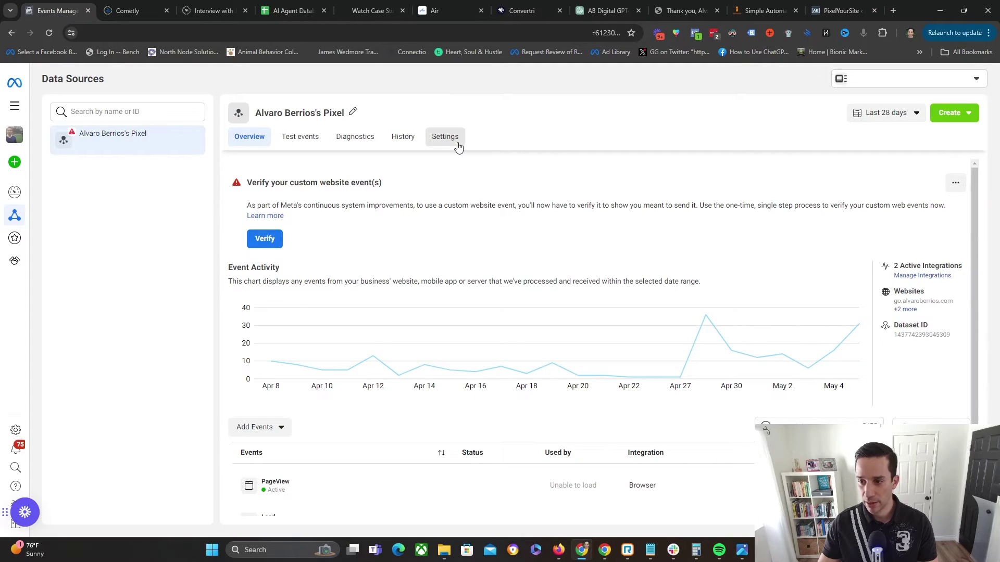
scroll(475, 267, "down", 10)
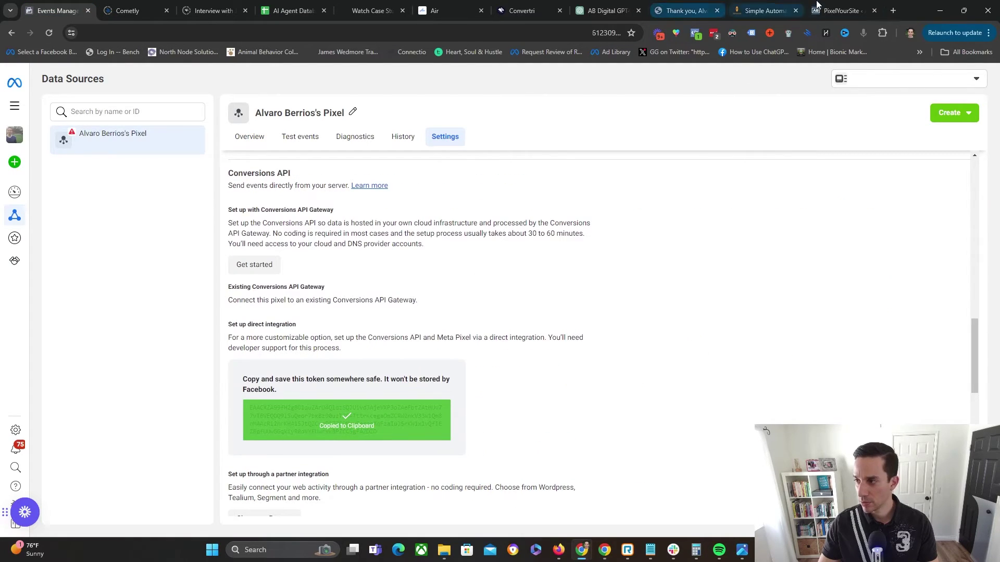
left_click(840, 10)
scroll(302, 402, "down", 12)
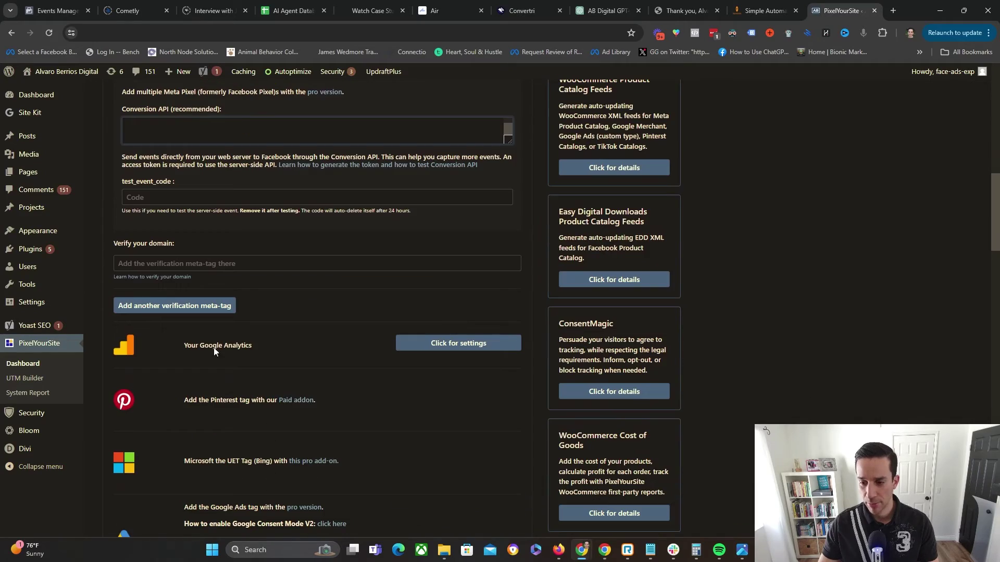
scroll(319, 354, "down", 15)
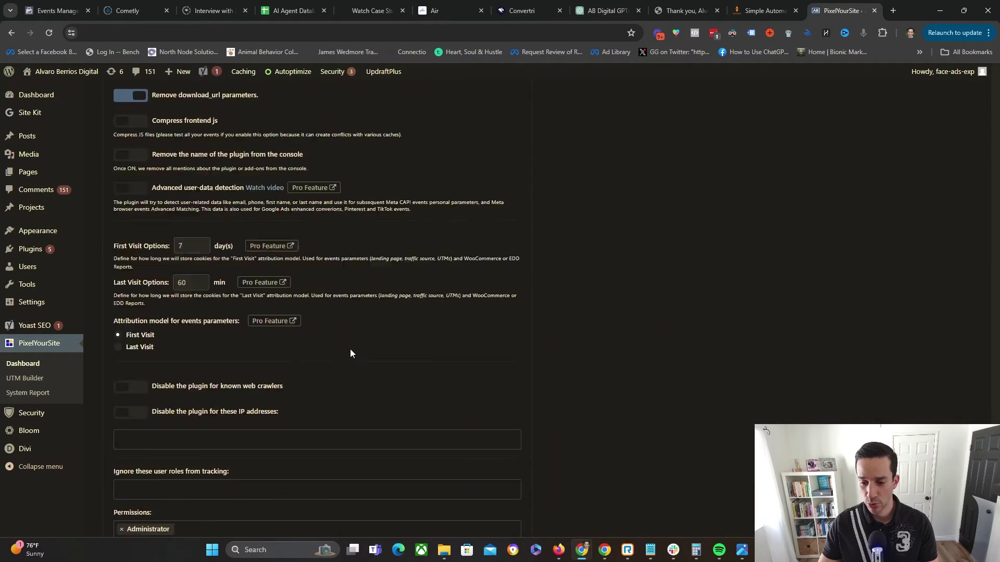
left_click(287, 471)
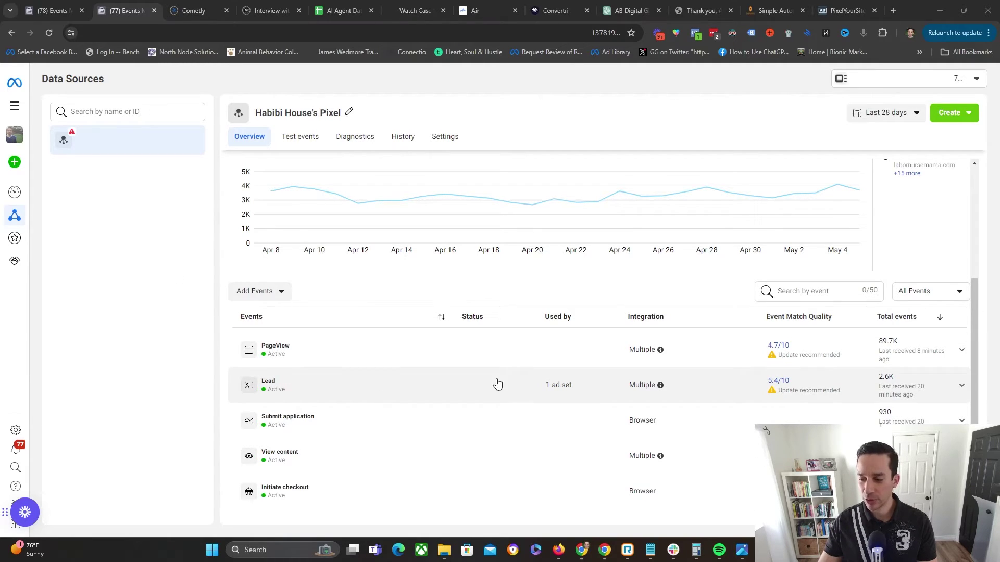
Step: Check the Lead row's 'Multiple' source info, then expand Lead to see Conversions API and 22% matching
mouse_move(646, 319)
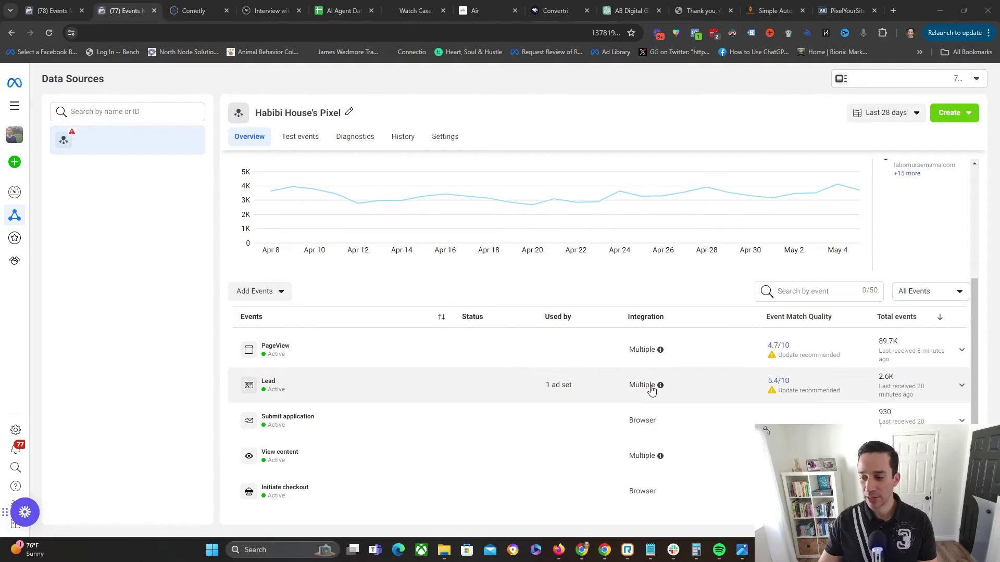
mouse_move(660, 388)
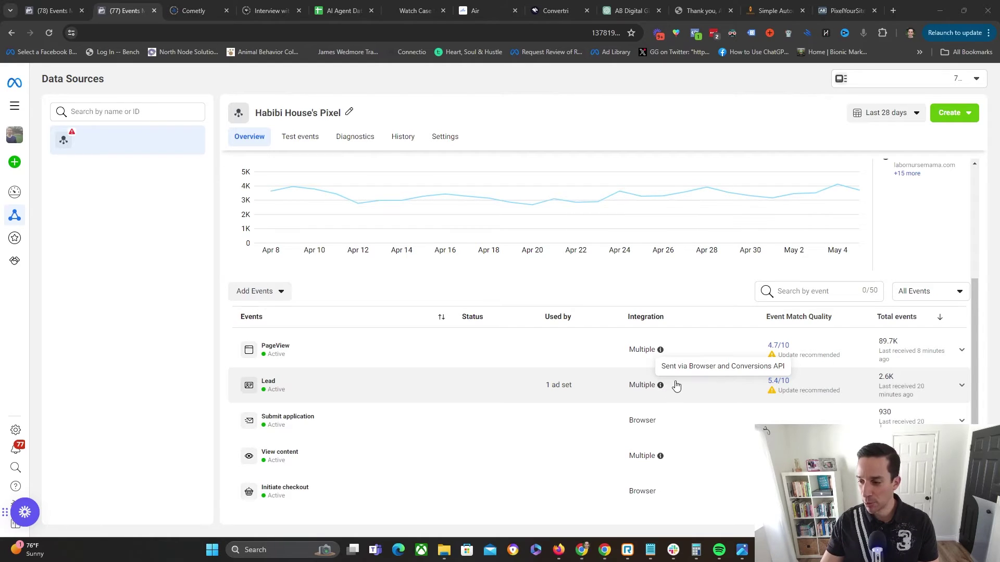
left_click(962, 386)
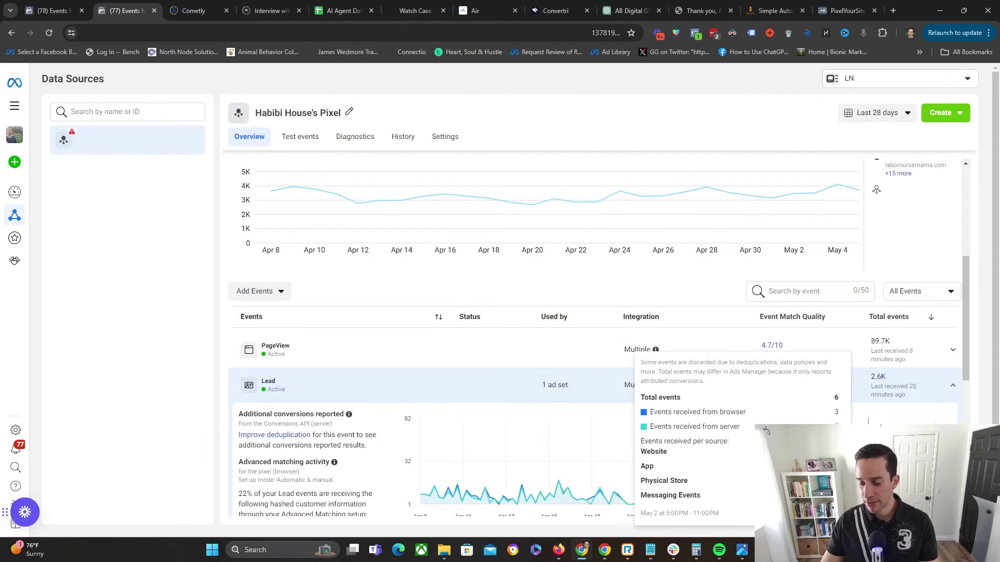
Step: Scroll the Lead charts and open its 5.4/10 Event Match Quality details
scroll(833, 359, "down", 1)
scroll(626, 343, "down", 2)
scroll(626, 343, "up", 1)
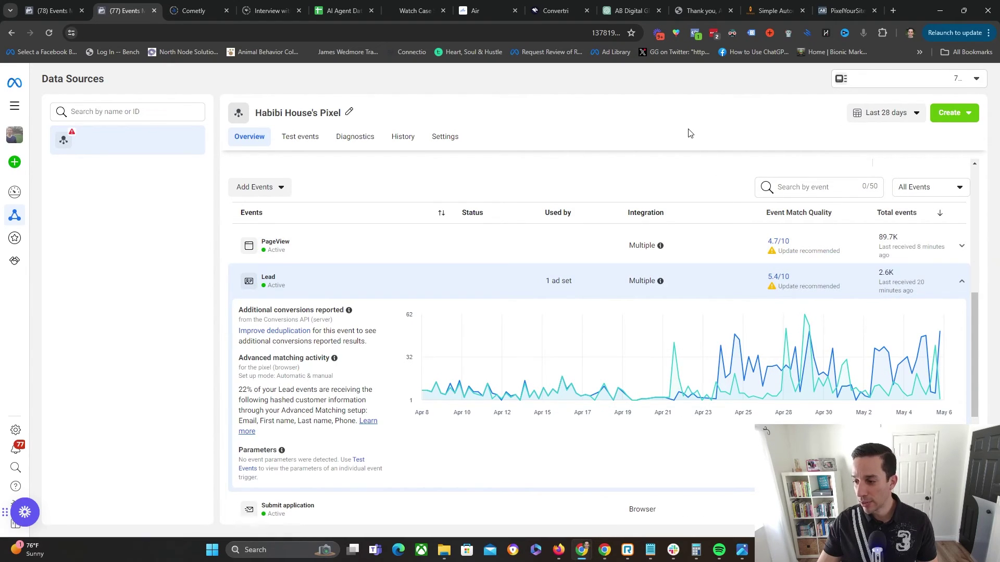
left_click(777, 278)
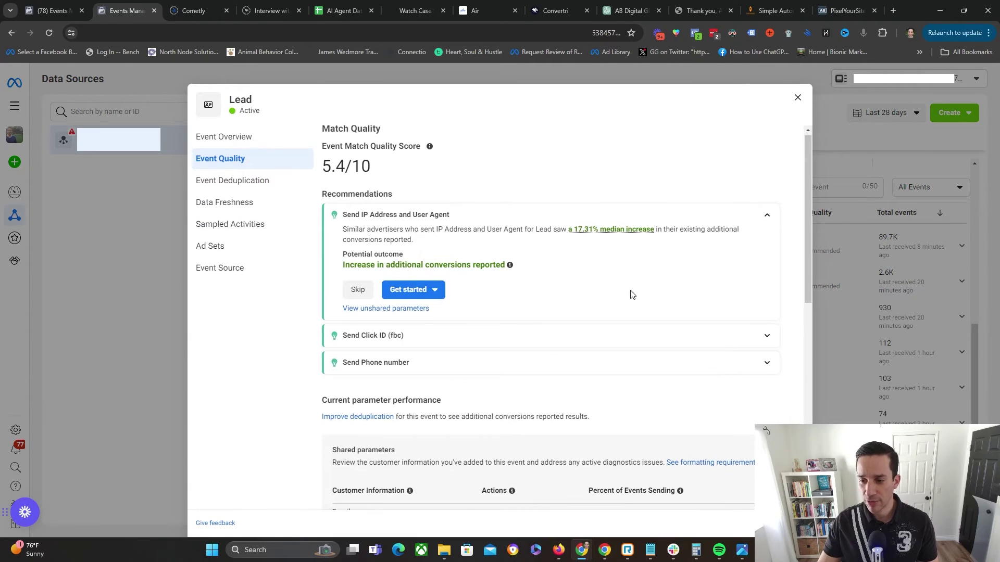
Step: Review the Lead event's shared customer parameters, then close the Event Quality dialog
scroll(632, 293, "down", 4)
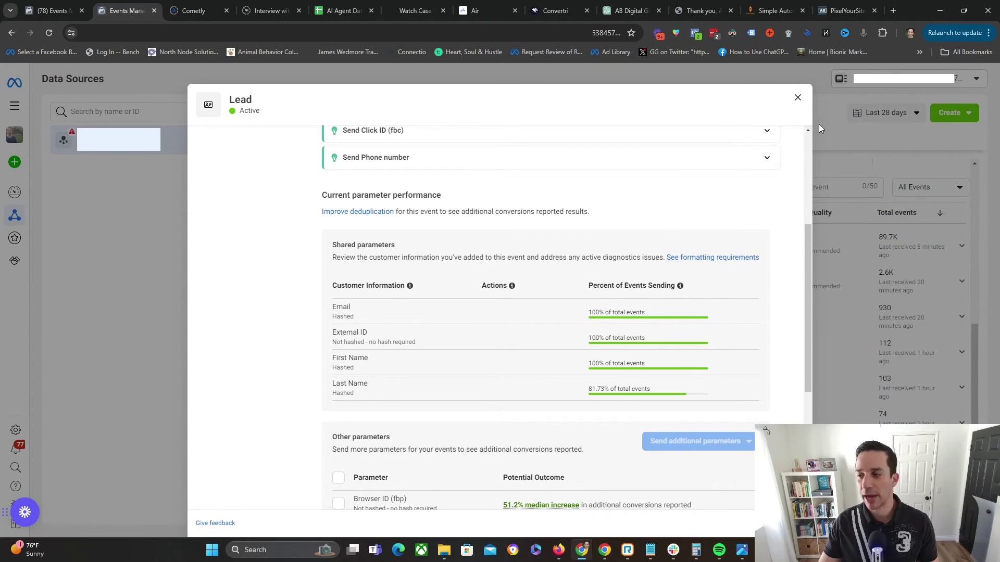
left_click(797, 98)
scroll(686, 180, "up", 1)
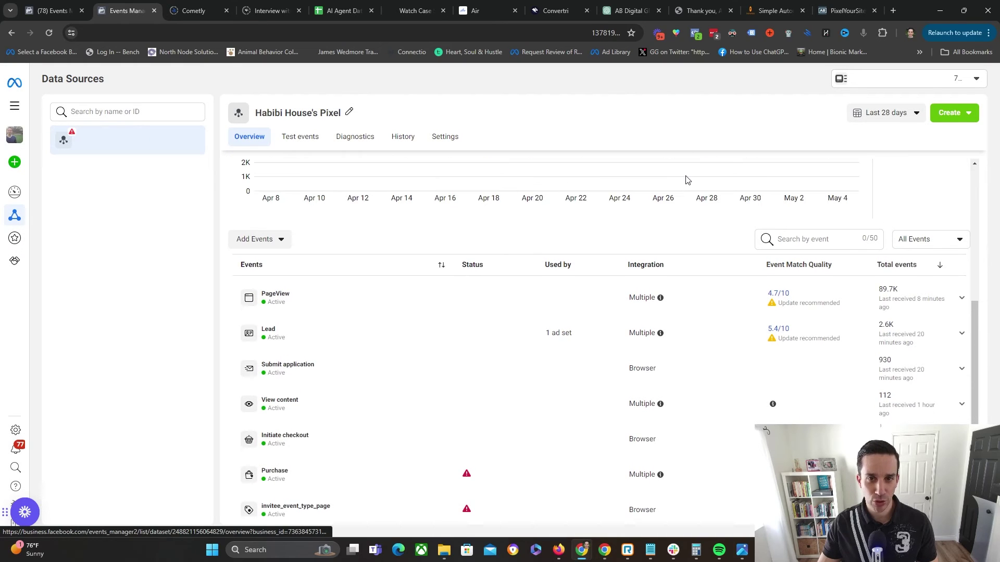